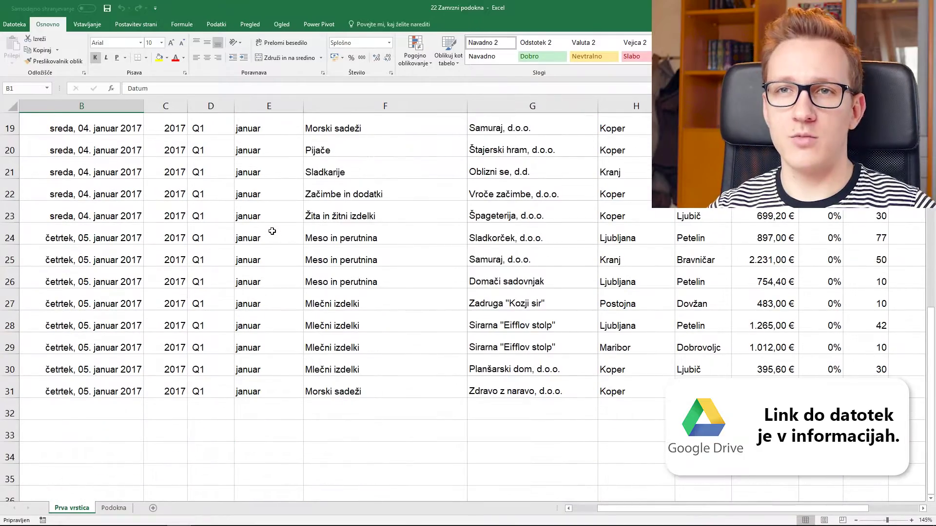
Step: Look through the unfrozen product table on the Prva vrstica sheet, checking whether headings and product names stay visible across rows and columns
{"action": "scroll", "coordinate": [274, 236], "scroll_direction": "up", "scroll_amount": 6}
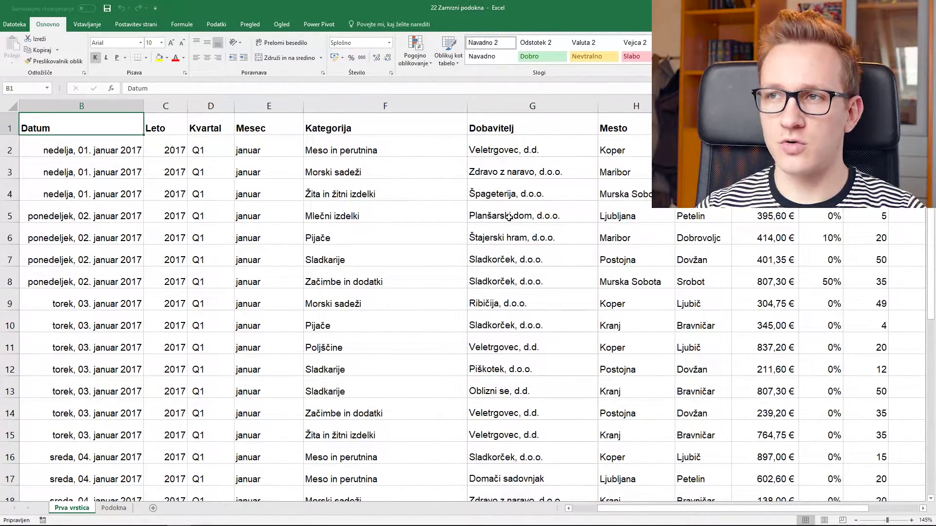
{"action": "scroll", "coordinate": [508, 217], "scroll_direction": "down", "scroll_amount": 2}
{"action": "scroll", "coordinate": [498, 224], "scroll_direction": "down", "scroll_amount": 1}
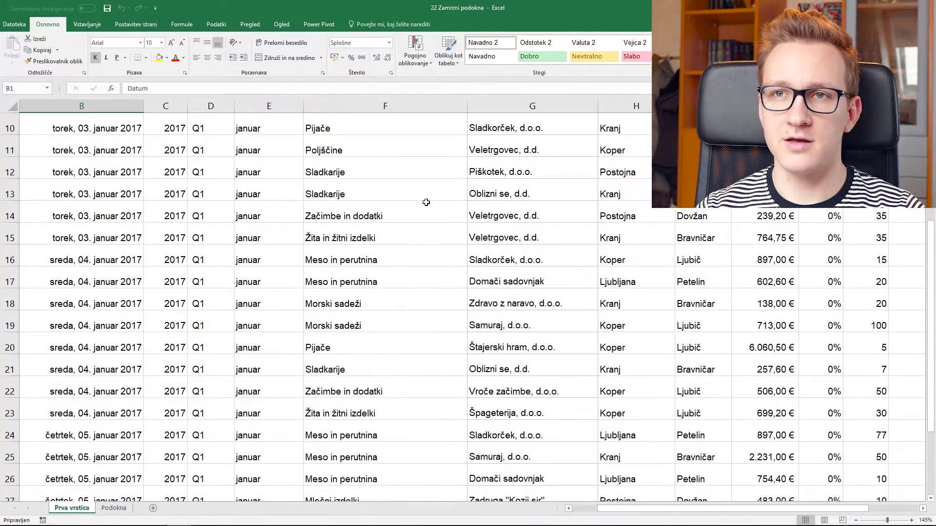
{"action": "left_click", "coordinate": [325, 194]}
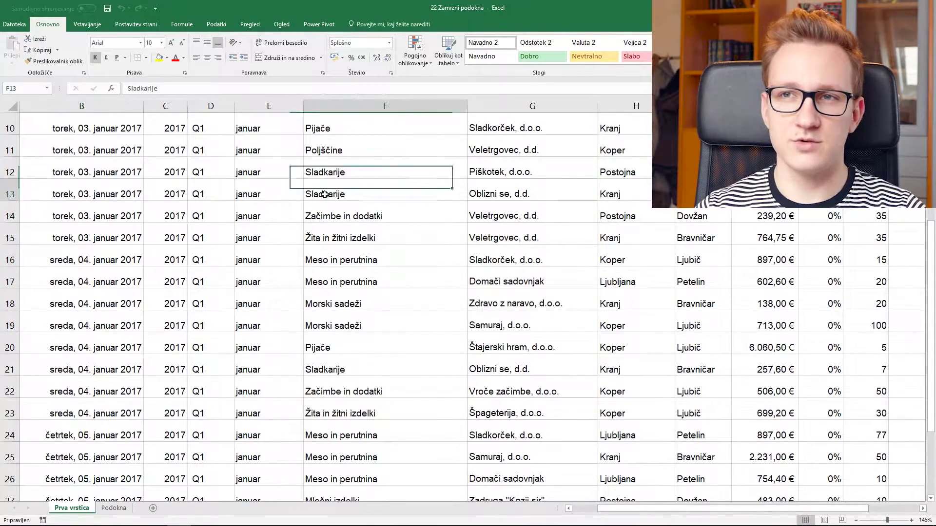
{"action": "left_click", "coordinate": [267, 202]}
{"action": "left_click", "coordinate": [266, 199]}
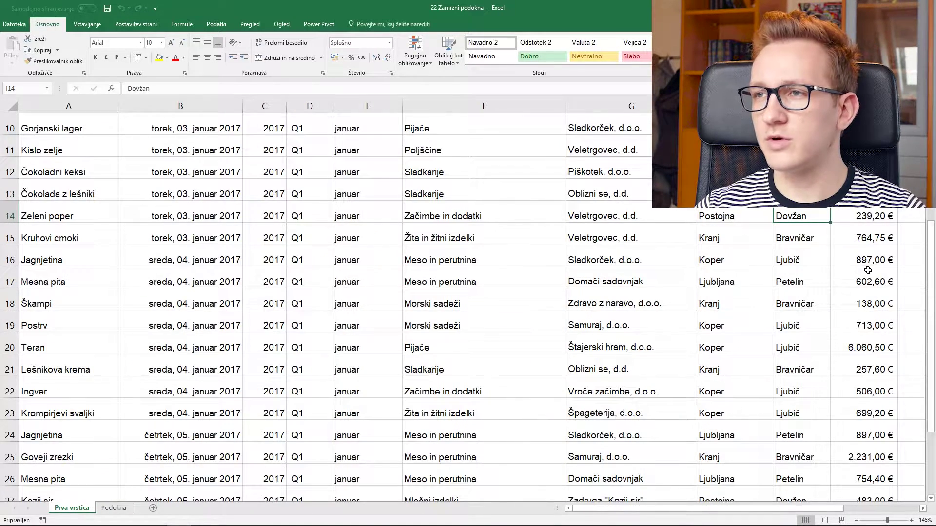
{"action": "left_click", "coordinate": [868, 268]}
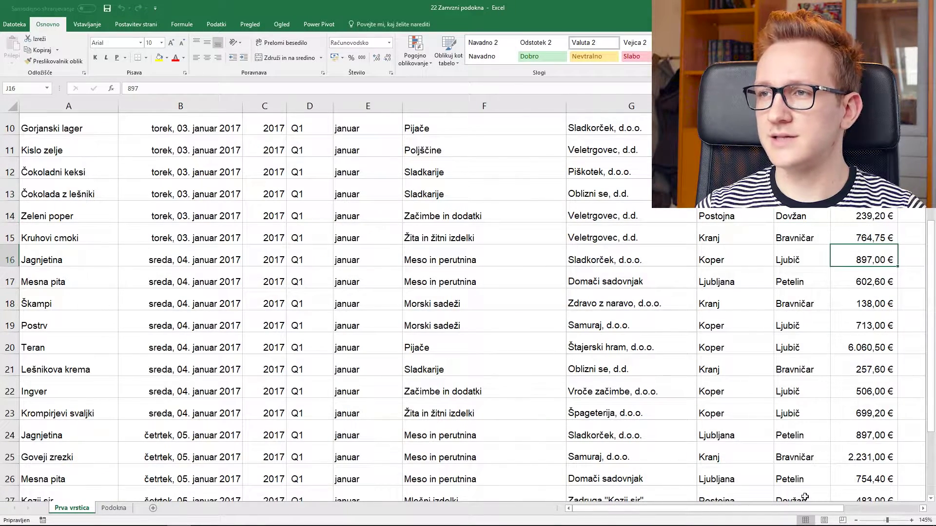
{"action": "left_click_drag", "start_coordinate": [796, 509], "coordinate": [846, 509]}
{"action": "left_click", "coordinate": [839, 261]}
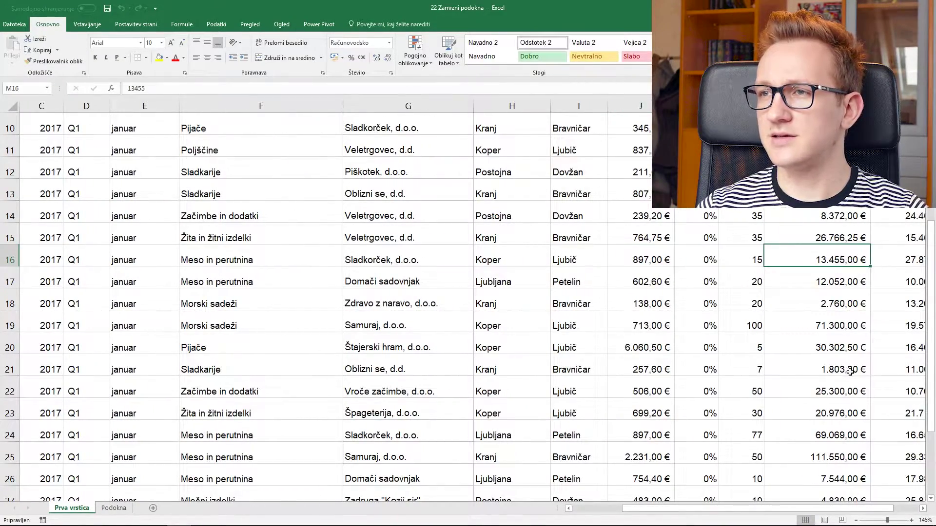
{"action": "left_click", "coordinate": [650, 255]}
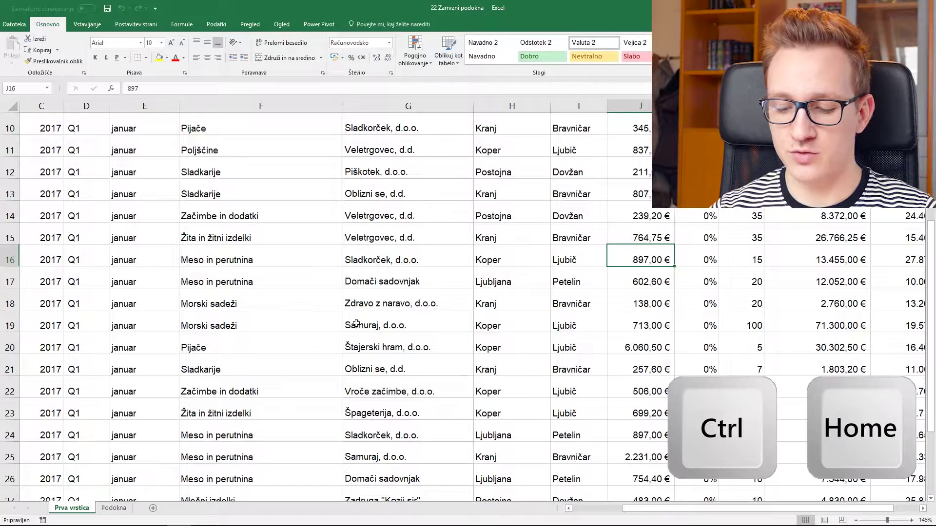
Step: Return to cell A1 and freeze the top row of the Prva vrstica sheet
{"action": "key", "text": "ctrl+Home"}
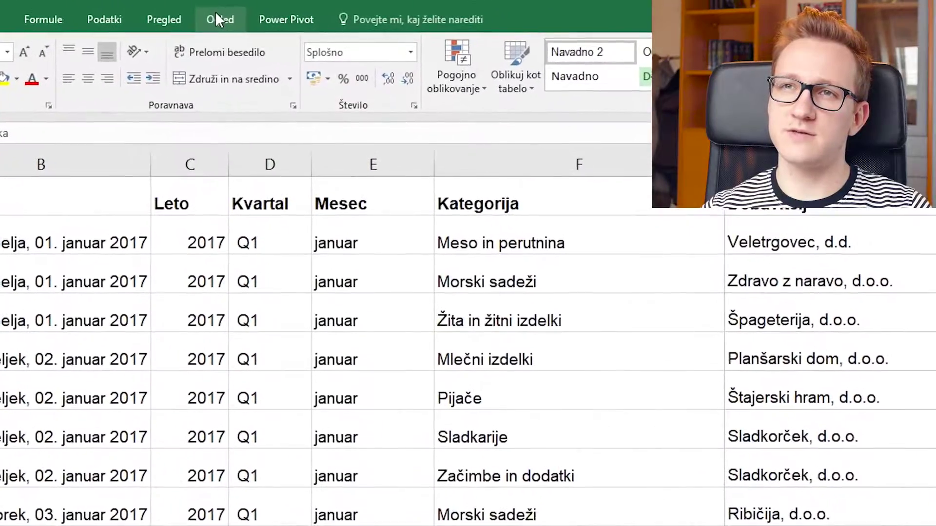
{"action": "left_click", "coordinate": [282, 24]}
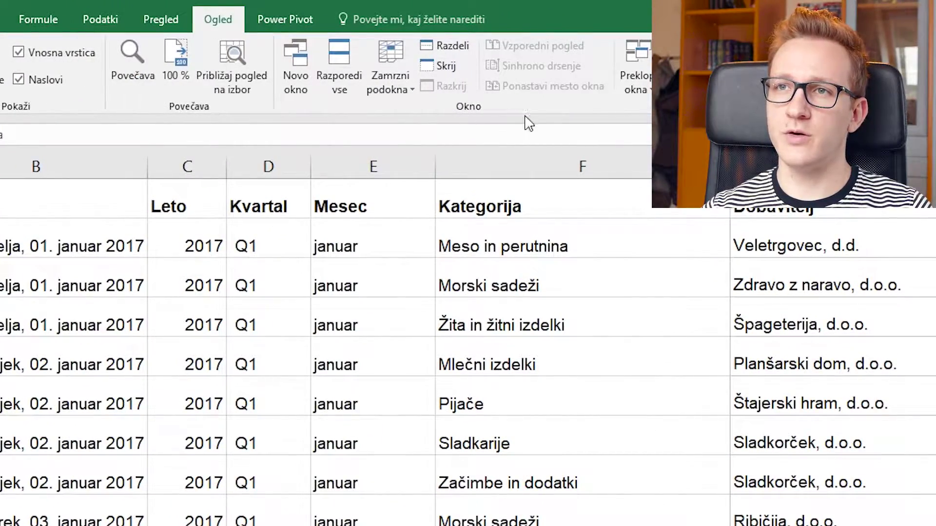
{"action": "left_click", "coordinate": [397, 90]}
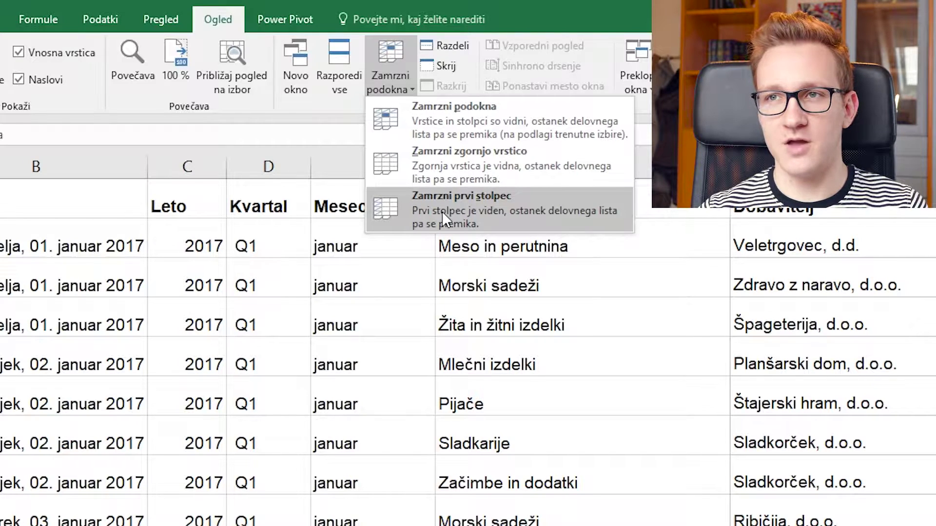
{"action": "left_click", "coordinate": [458, 171]}
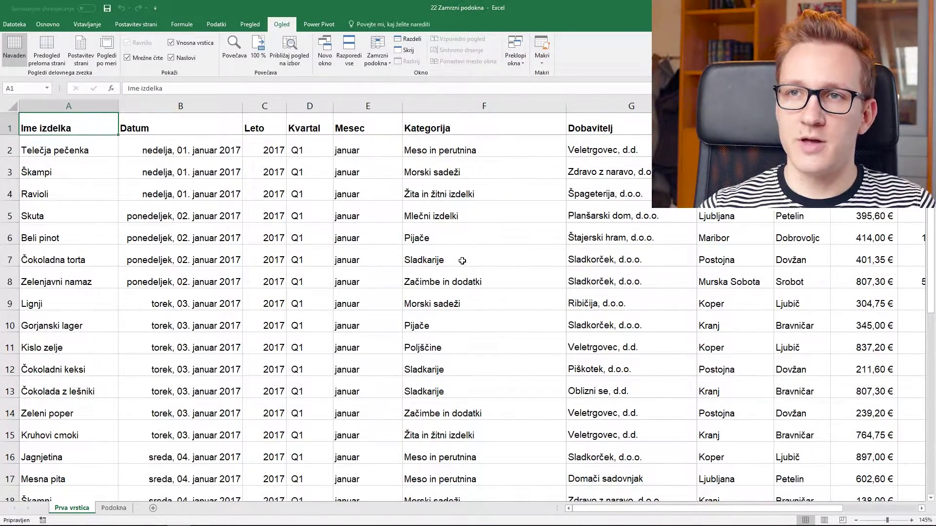
Step: Check how the frozen heading row behaves from the first record down to the end of the table and back
{"action": "scroll", "coordinate": [462, 261], "scroll_direction": "down", "scroll_amount": 4}
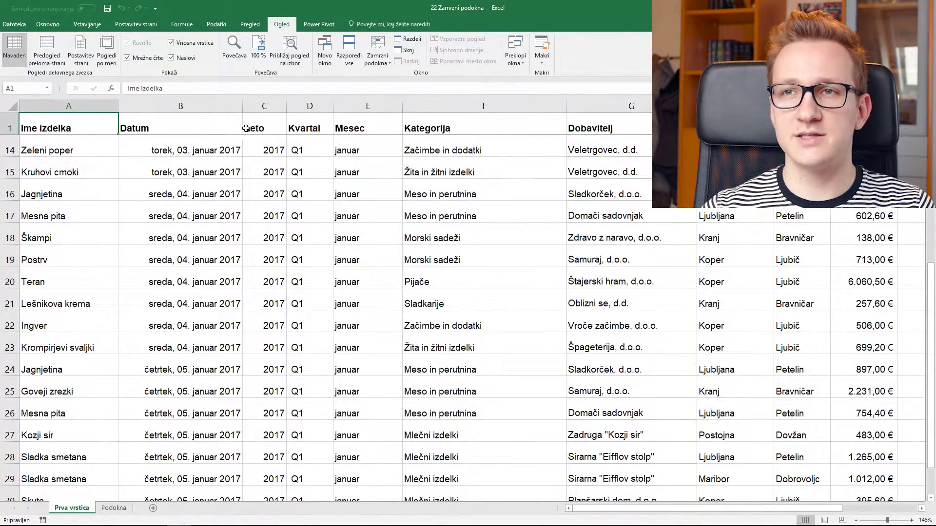
{"action": "scroll", "coordinate": [482, 198], "scroll_direction": "down", "scroll_amount": 1}
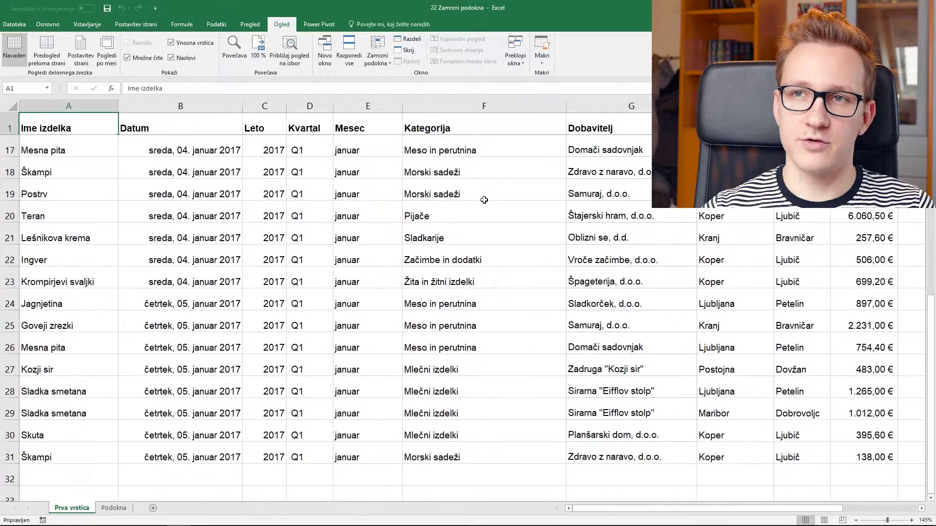
{"action": "scroll", "coordinate": [434, 241], "scroll_direction": "up", "scroll_amount": 2}
{"action": "scroll", "coordinate": [491, 238], "scroll_direction": "down", "scroll_amount": 1}
{"action": "scroll", "coordinate": [491, 238], "scroll_direction": "down", "scroll_amount": 2}
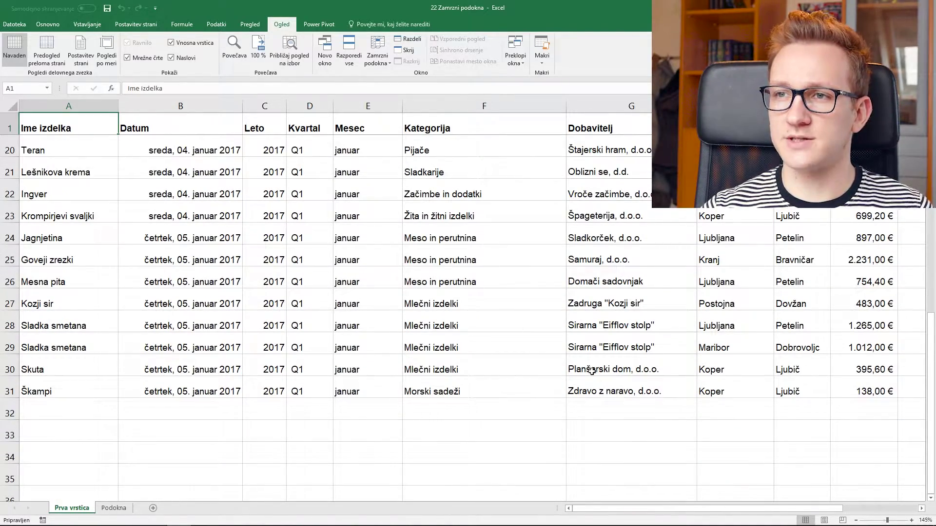
{"action": "left_click", "coordinate": [515, 383]}
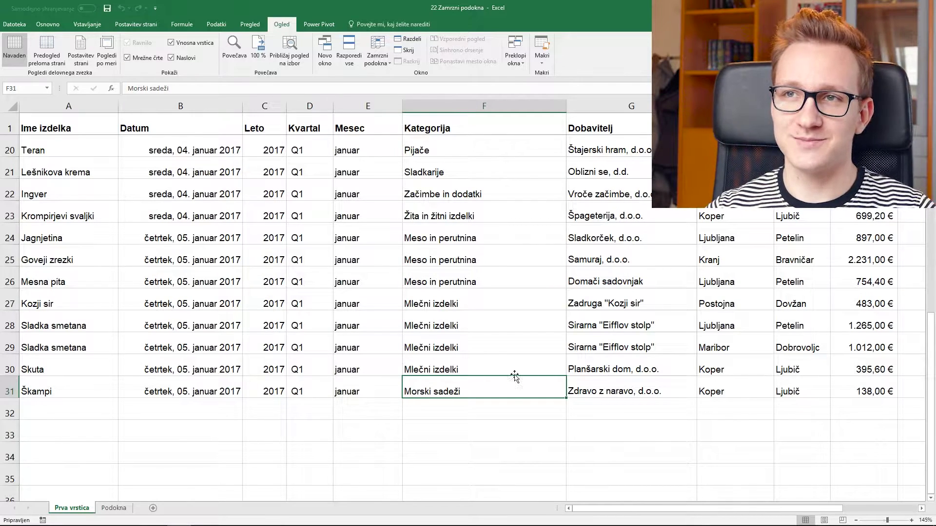
{"action": "scroll", "coordinate": [512, 380], "scroll_direction": "up", "scroll_amount": 6}
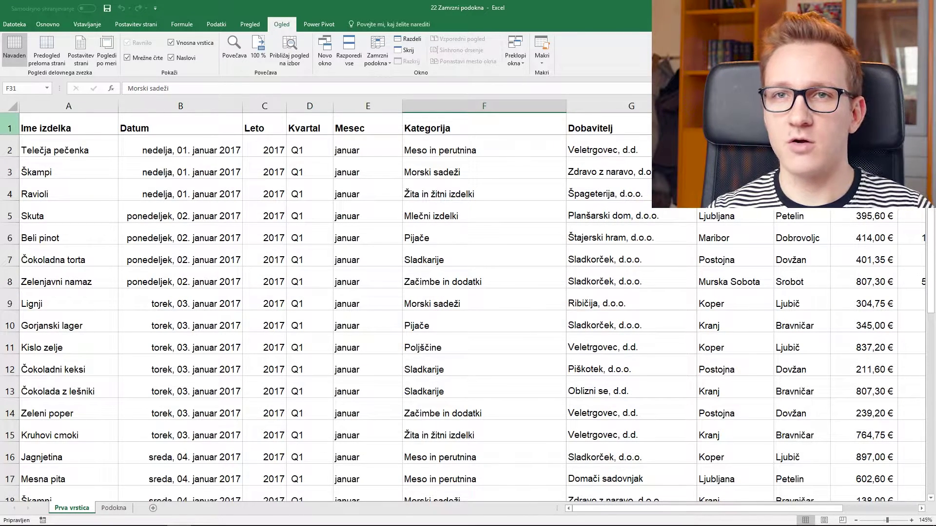
Step: Unfreeze the top row of the Prva vrstica sheet
{"action": "left_click_drag", "start_coordinate": [22, 123], "coordinate": [382, 127]}
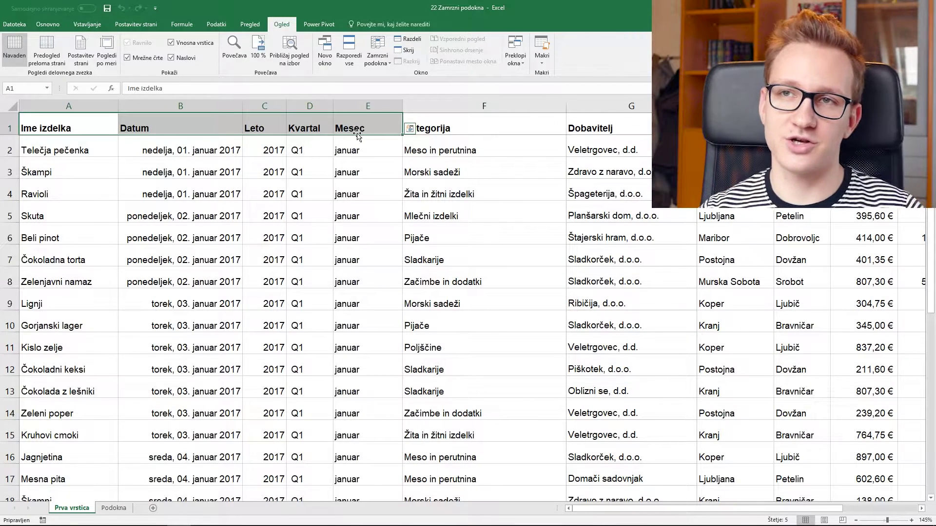
{"action": "left_click", "coordinate": [362, 152]}
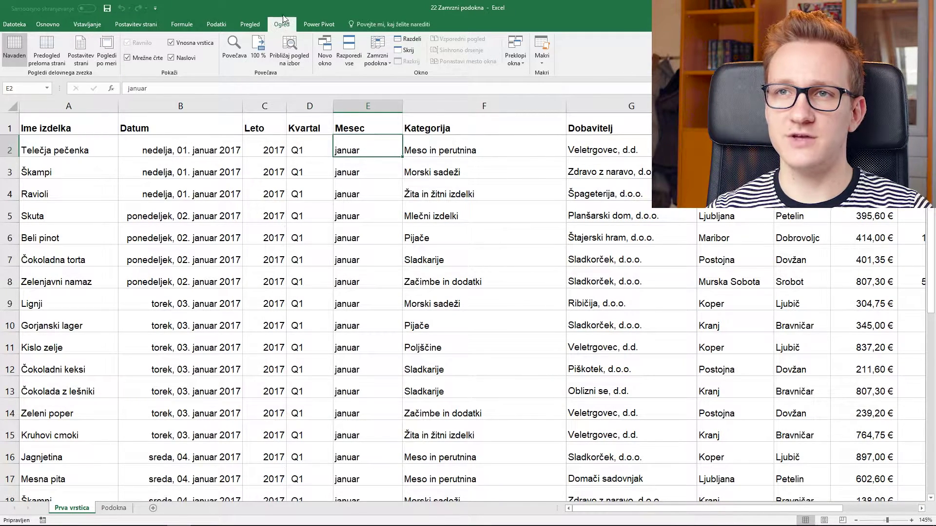
{"action": "left_click", "coordinate": [378, 60]}
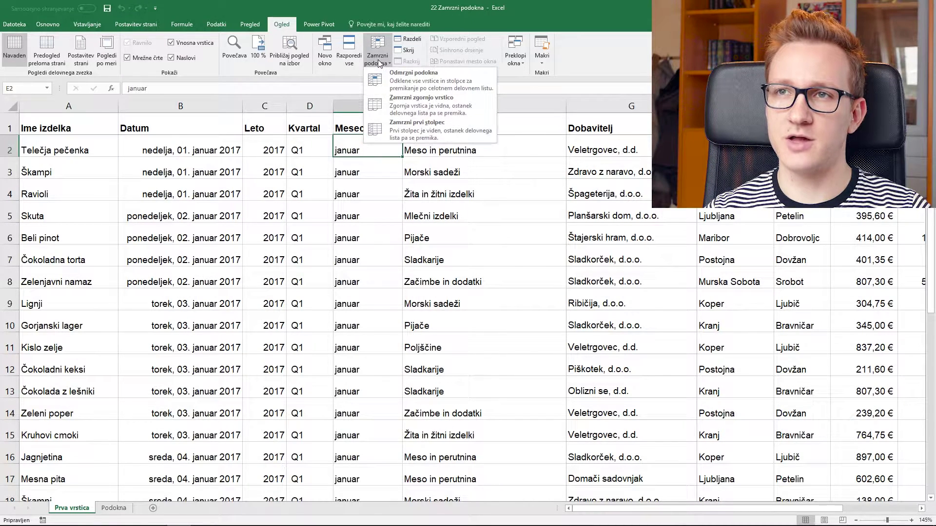
{"action": "left_click", "coordinate": [397, 84]}
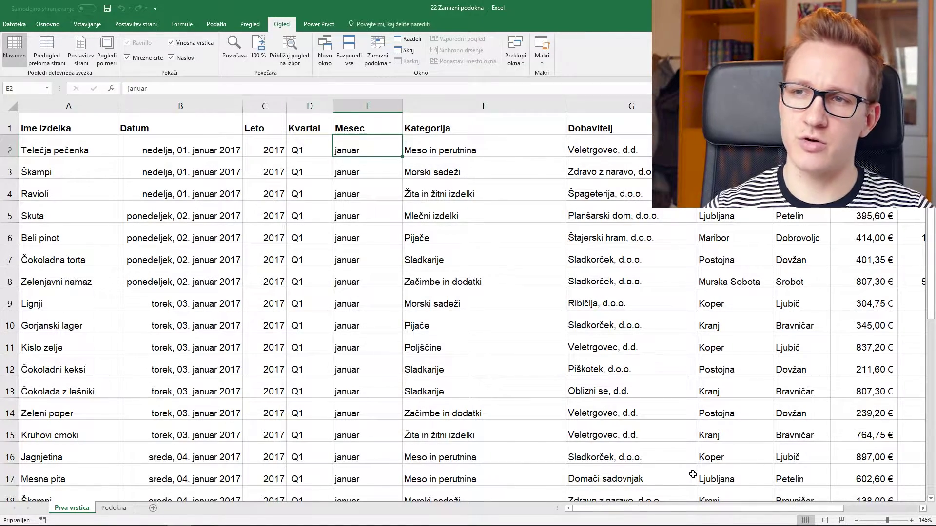
Step: Review the table's columns out to Šifra, and freeze the first column, Ime izdelka
{"action": "scroll", "coordinate": [693, 474], "scroll_direction": "right", "scroll_amount": 8}
{"action": "scroll", "coordinate": [693, 474], "scroll_direction": "left", "scroll_amount": 2}
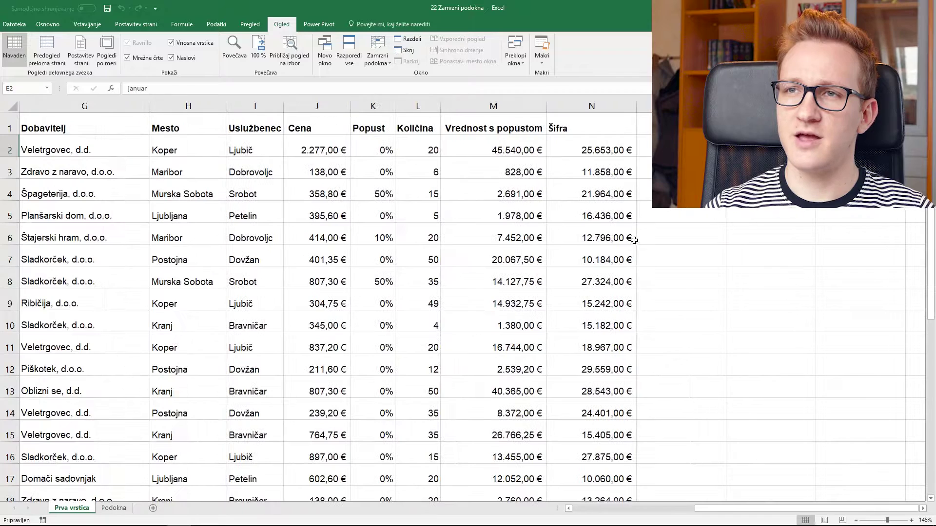
{"action": "left_click", "coordinate": [601, 155]}
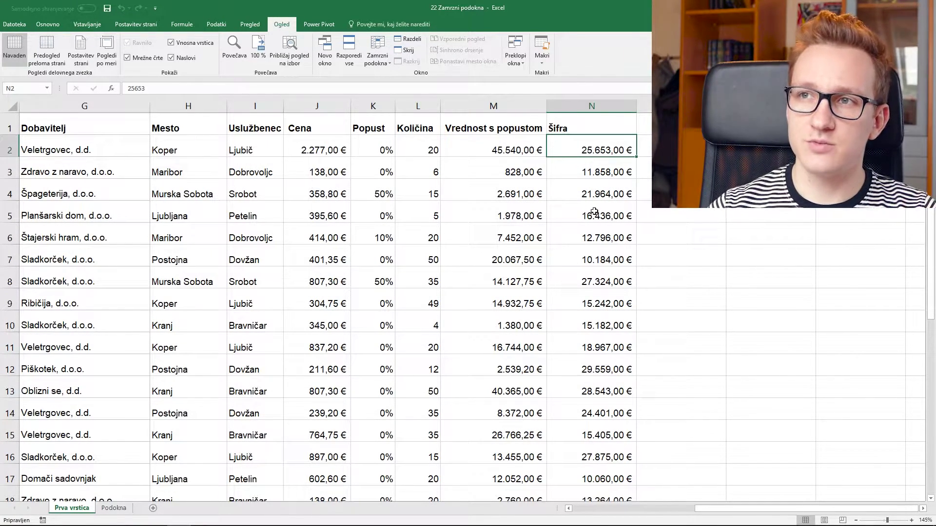
{"action": "scroll", "coordinate": [609, 171], "scroll_direction": "left", "scroll_amount": 6}
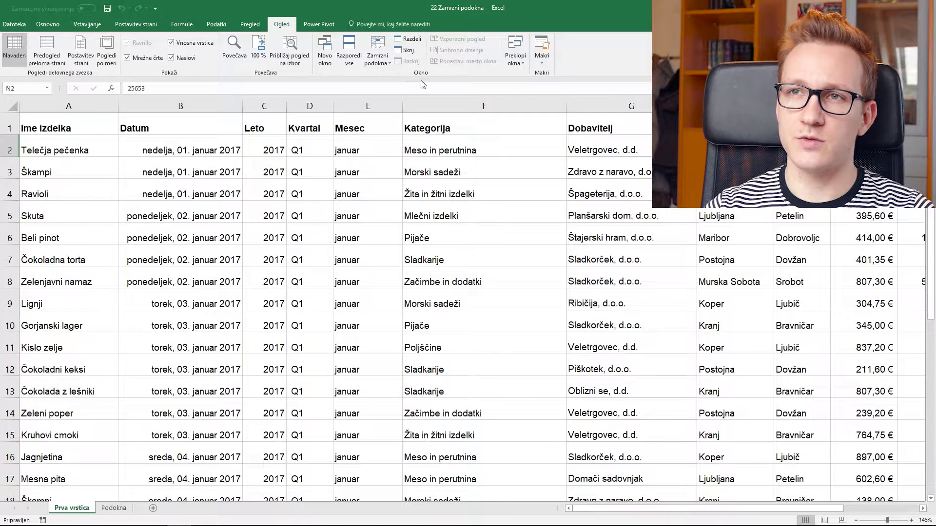
{"action": "left_click", "coordinate": [379, 60]}
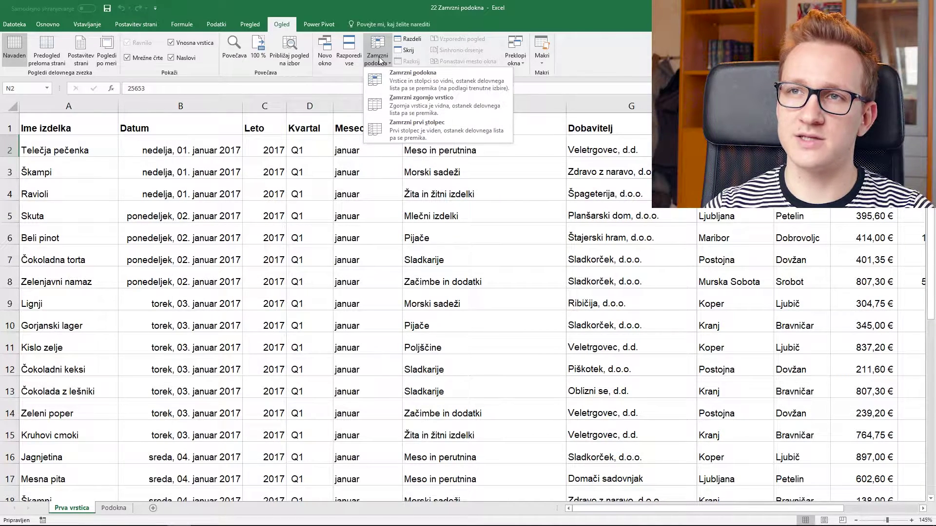
{"action": "left_click", "coordinate": [441, 130]}
{"action": "left_click", "coordinate": [239, 236]}
Step: Check how the frozen Ime izdelka column and the unfrozen heading row behave across the table's rows and columns
{"action": "scroll", "coordinate": [238, 236], "scroll_direction": "down", "scroll_amount": 4}
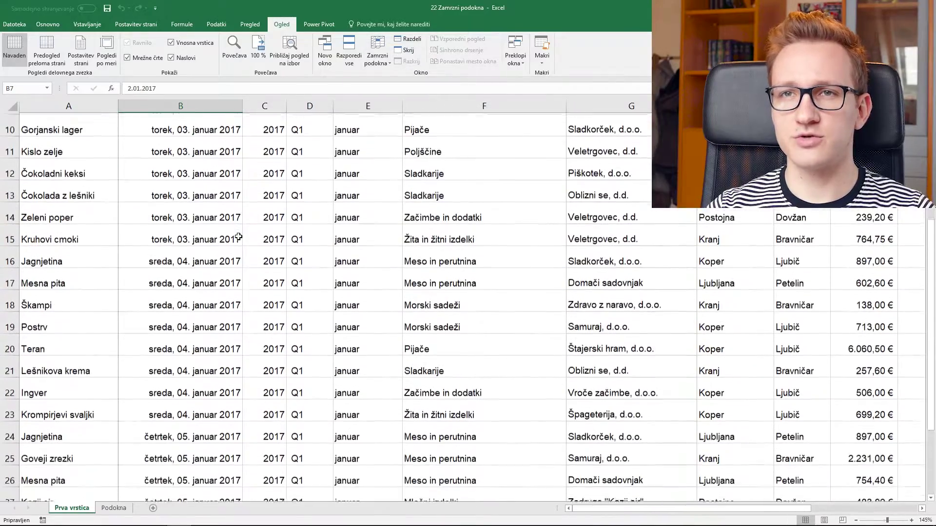
{"action": "scroll", "coordinate": [239, 236], "scroll_direction": "up", "scroll_amount": 5}
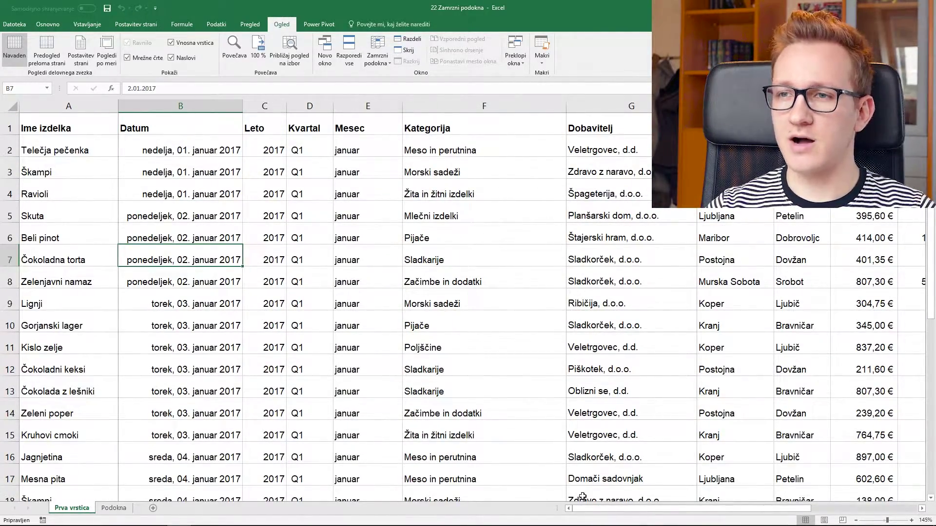
{"action": "left_click_drag", "start_coordinate": [587, 508], "coordinate": [619, 510]}
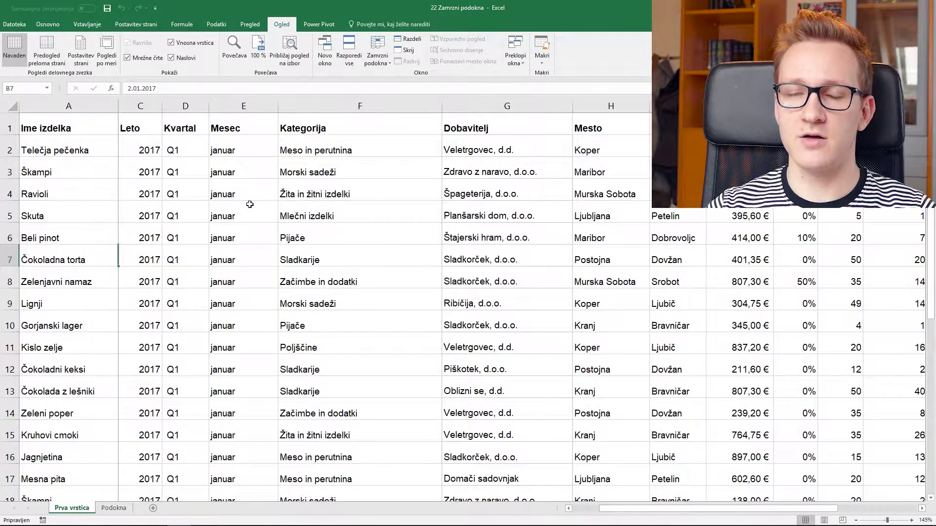
{"action": "left_click_drag", "start_coordinate": [680, 508], "coordinate": [660, 509]}
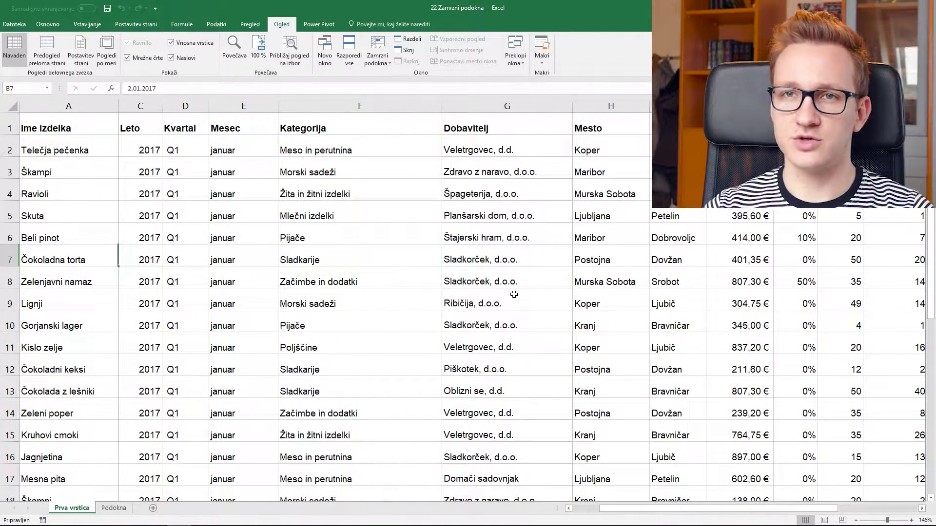
{"action": "scroll", "coordinate": [513, 294], "scroll_direction": "down", "scroll_amount": 3}
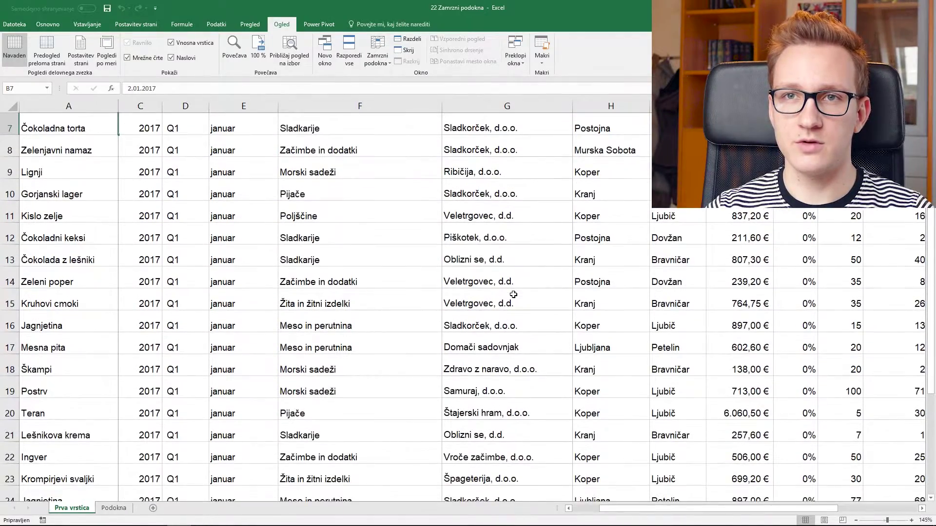
{"action": "scroll", "coordinate": [513, 295], "scroll_direction": "down", "scroll_amount": 1}
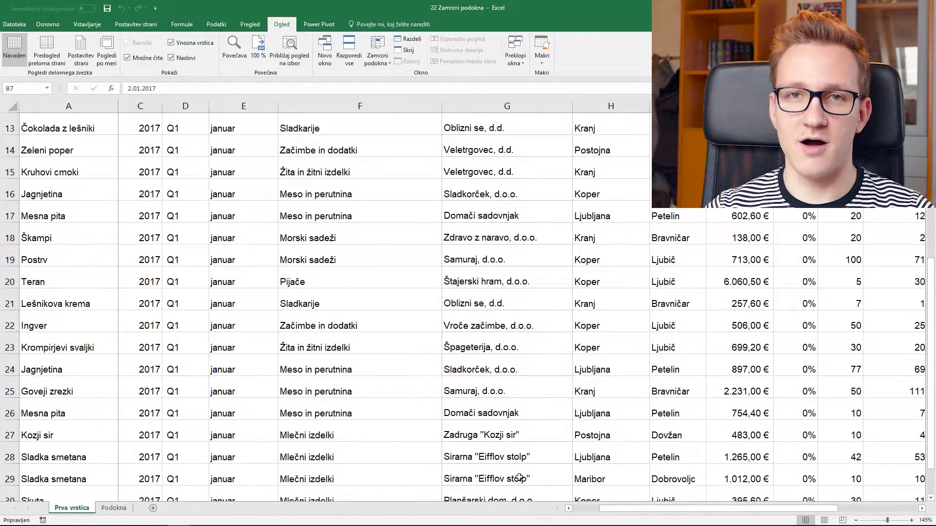
{"action": "left_click_drag", "start_coordinate": [624, 508], "coordinate": [560, 508]}
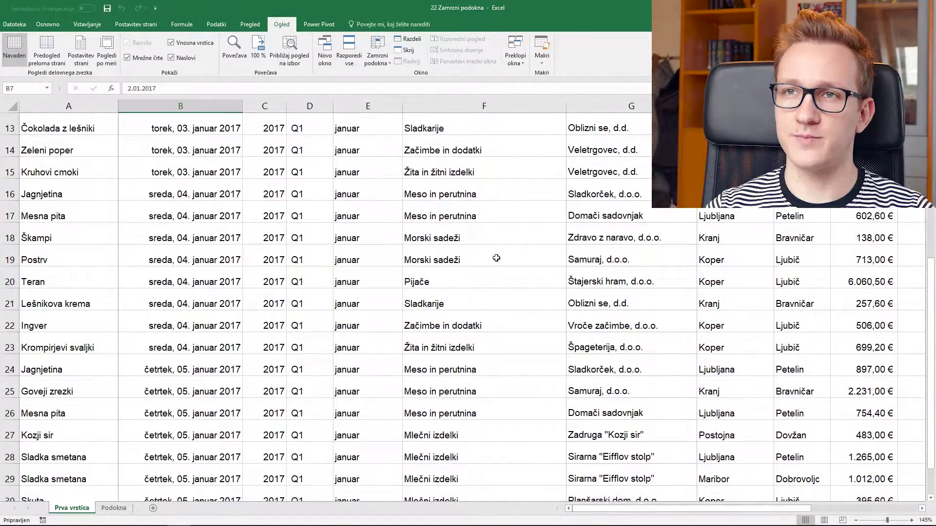
Step: Unfreeze the first column of the Prva vrstica sheet and return to the start of the table
{"action": "left_click", "coordinate": [385, 57]}
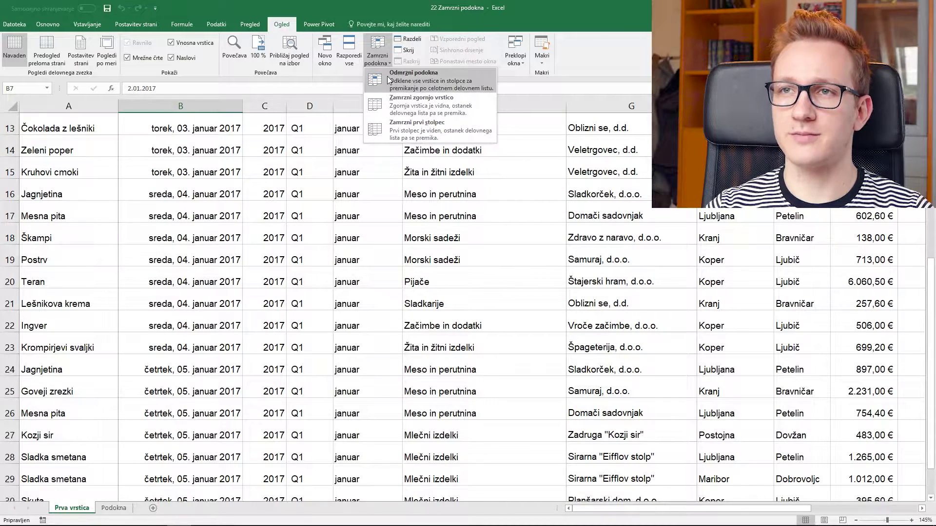
{"action": "left_click", "coordinate": [387, 76]}
{"action": "key", "text": "ctrl+Home"}
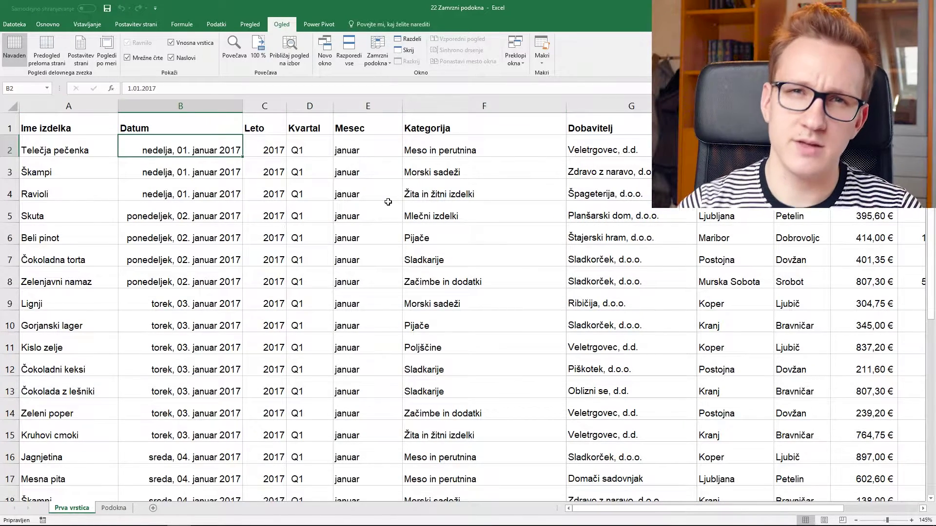
Step: Switch to the Podokna sheet
{"action": "left_click", "coordinate": [564, 128]}
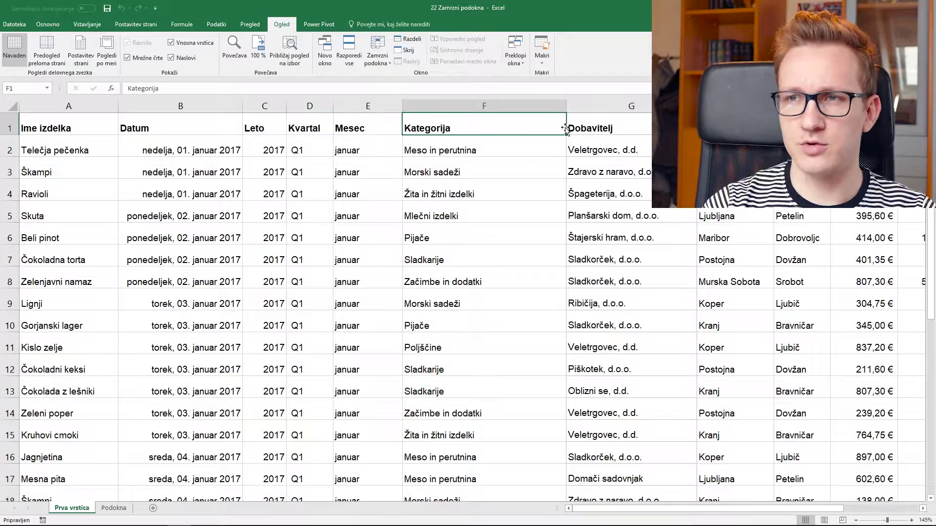
{"action": "left_click", "coordinate": [114, 512]}
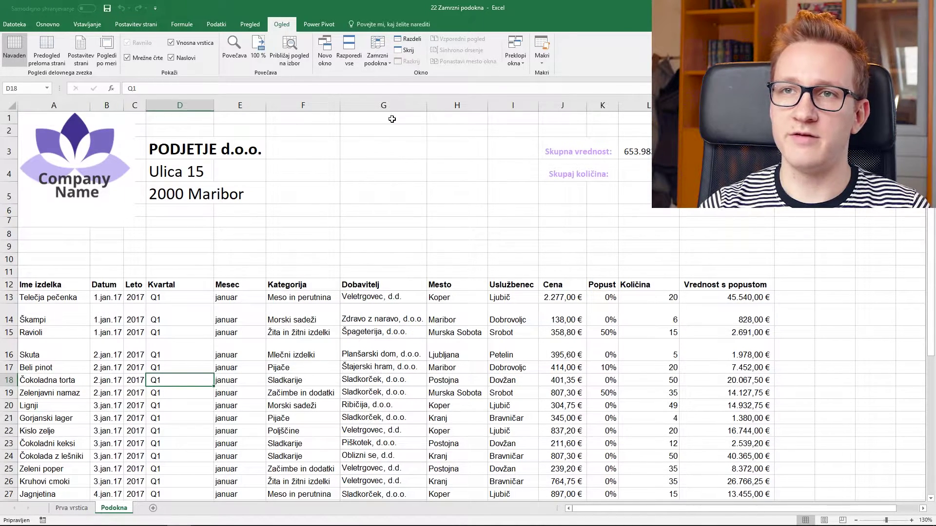
Step: Freeze the top row of the Podokna sheet and check how it behaves against the table's rows
{"action": "left_click", "coordinate": [378, 54]}
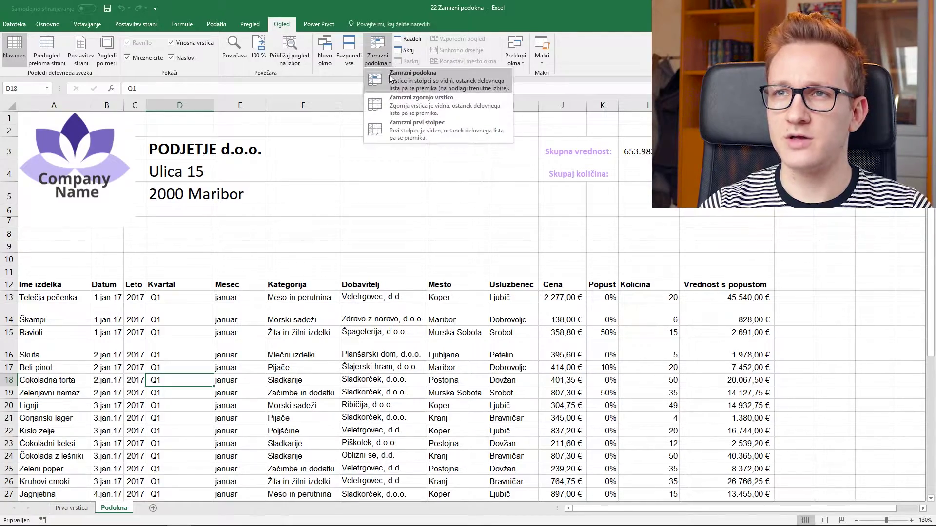
{"action": "left_click", "coordinate": [399, 104]}
{"action": "scroll", "coordinate": [404, 151], "scroll_direction": "down", "scroll_amount": 1}
{"action": "scroll", "coordinate": [413, 249], "scroll_direction": "up", "scroll_amount": 1}
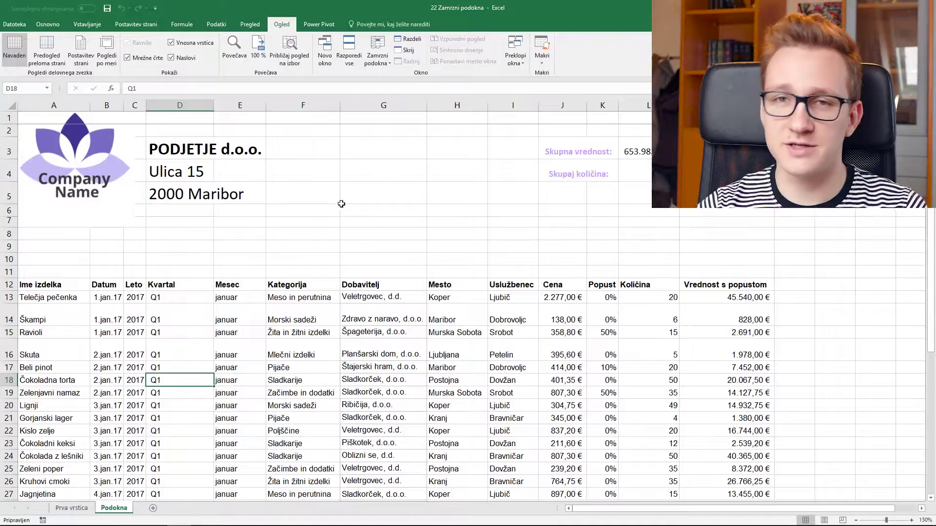
{"action": "scroll", "coordinate": [333, 211], "scroll_direction": "down", "scroll_amount": 10}
{"action": "scroll", "coordinate": [410, 273], "scroll_direction": "up", "scroll_amount": 10}
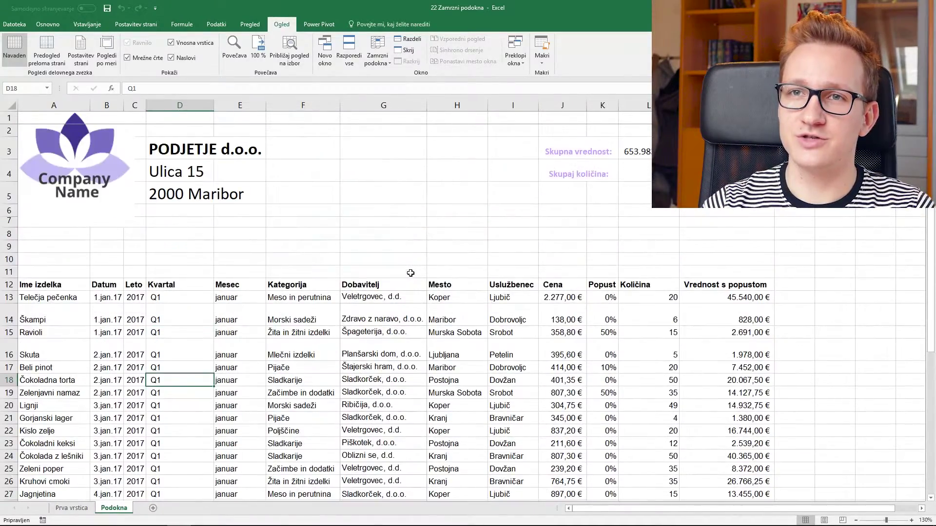
Step: Unfreeze the top row of the Podokna sheet
{"action": "left_click", "coordinate": [375, 62]}
{"action": "left_click", "coordinate": [389, 85]}
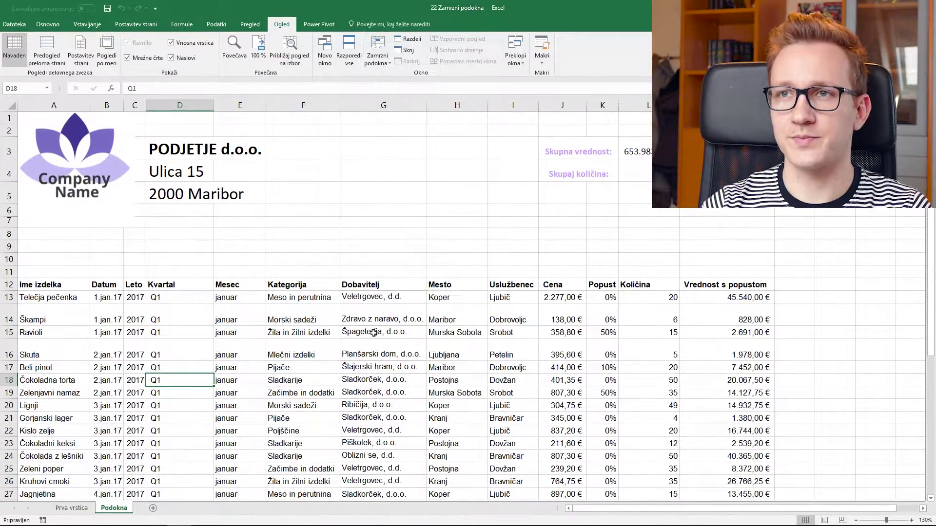
{"action": "left_click", "coordinate": [377, 57]}
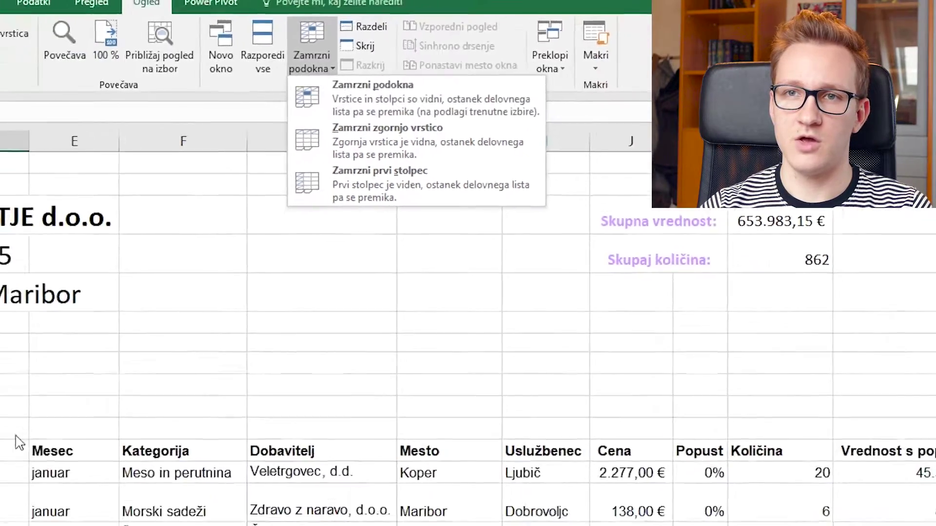
{"action": "left_click", "coordinate": [244, 107]}
{"action": "left_click_drag", "start_coordinate": [68, 285], "coordinate": [382, 285]}
{"action": "left_click_drag", "start_coordinate": [40, 306], "coordinate": [49, 482]}
{"action": "left_click", "coordinate": [154, 385]}
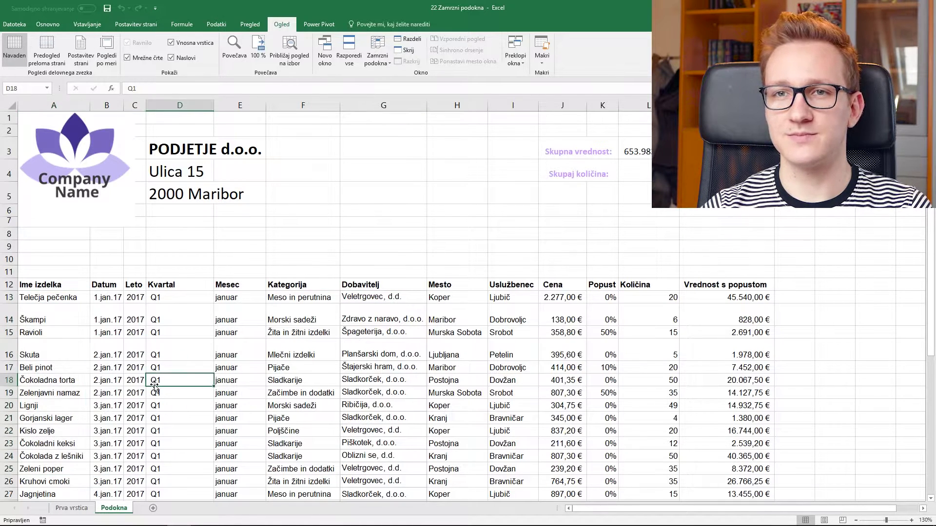
Step: Freeze panes at cell B13 of the Podokna sheet, holding rows 1 to 12 and the Ime izdelka column
{"action": "left_click", "coordinate": [110, 299]}
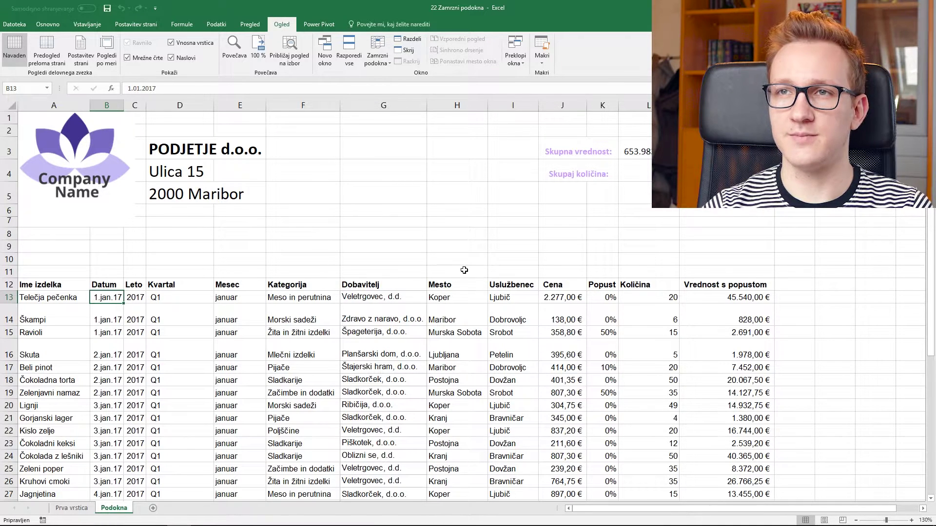
{"action": "left_click", "coordinate": [383, 64]}
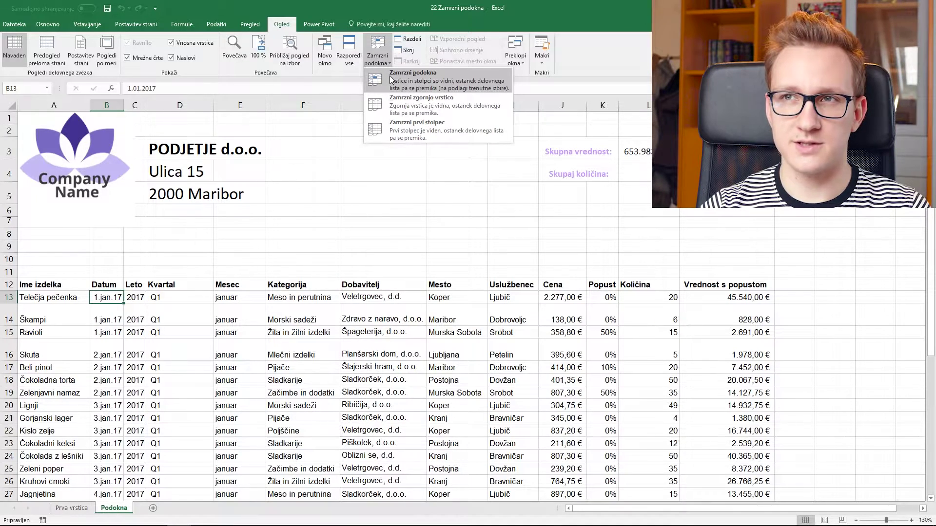
{"action": "left_click", "coordinate": [390, 78]}
Step: Check how the frozen rows and Ime izdelka column of the Podokna sheet behave, and return to the first data row
{"action": "scroll", "coordinate": [343, 327], "scroll_direction": "down", "scroll_amount": 7}
{"action": "scroll", "coordinate": [343, 327], "scroll_direction": "up", "scroll_amount": 3}
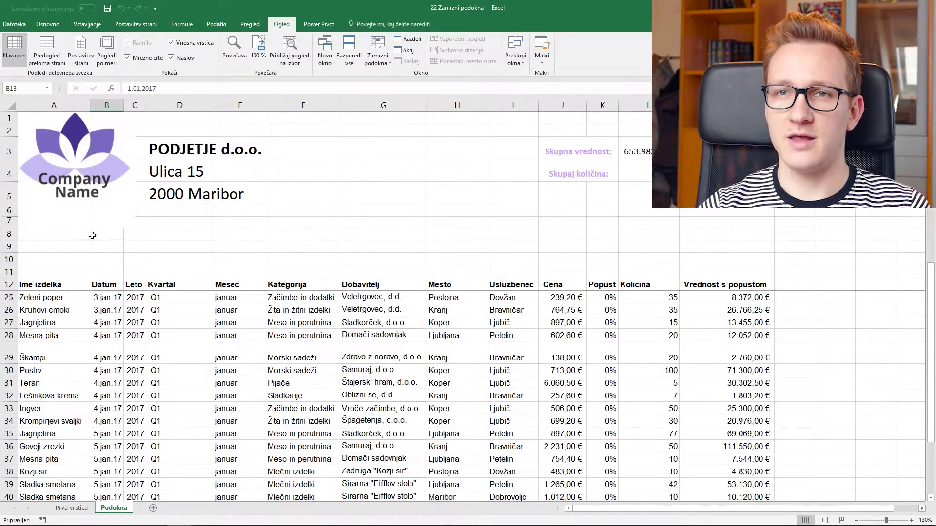
{"action": "mouse_move", "coordinate": [609, 509]}
{"action": "left_mouse_down"}
{"action": "mouse_move", "coordinate": [636, 511]}
{"action": "mouse_move", "coordinate": [601, 505]}
{"action": "mouse_move", "coordinate": [656, 503]}
{"action": "mouse_move", "coordinate": [601, 505]}
{"action": "left_mouse_up"}
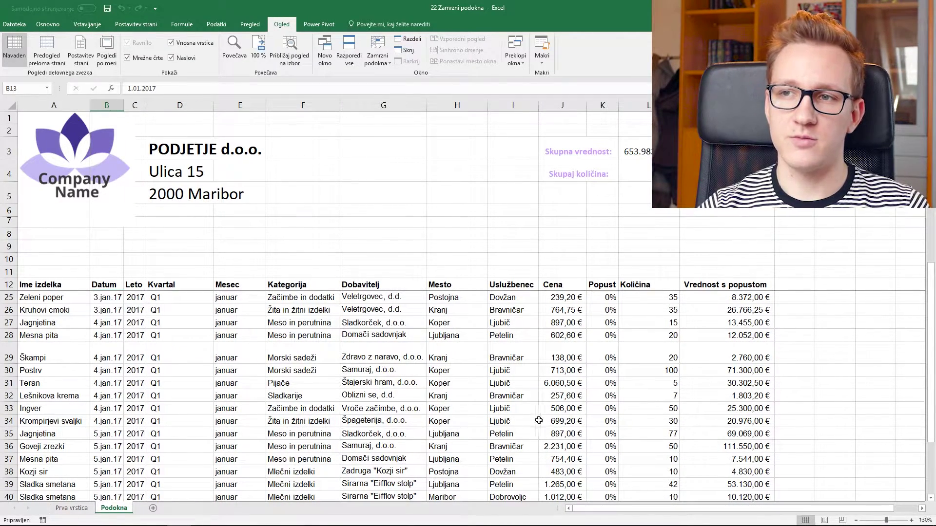
{"action": "scroll", "coordinate": [537, 420], "scroll_direction": "up", "scroll_amount": 4}
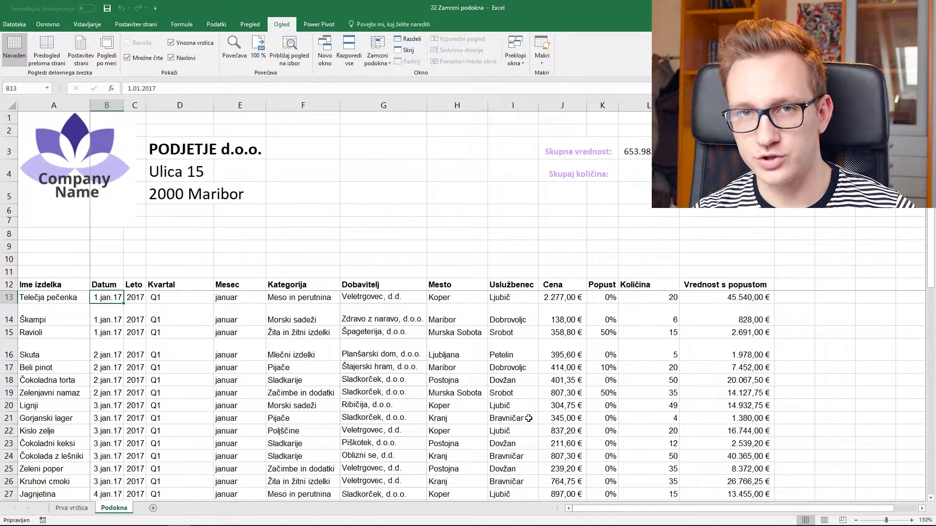
Step: Highlight the range G1:I12 within the frozen rows, and reset the selection to cell H18
{"action": "left_click", "coordinate": [383, 317]}
{"action": "left_click", "coordinate": [298, 283]}
{"action": "left_click_drag", "start_coordinate": [343, 284], "coordinate": [505, 123]}
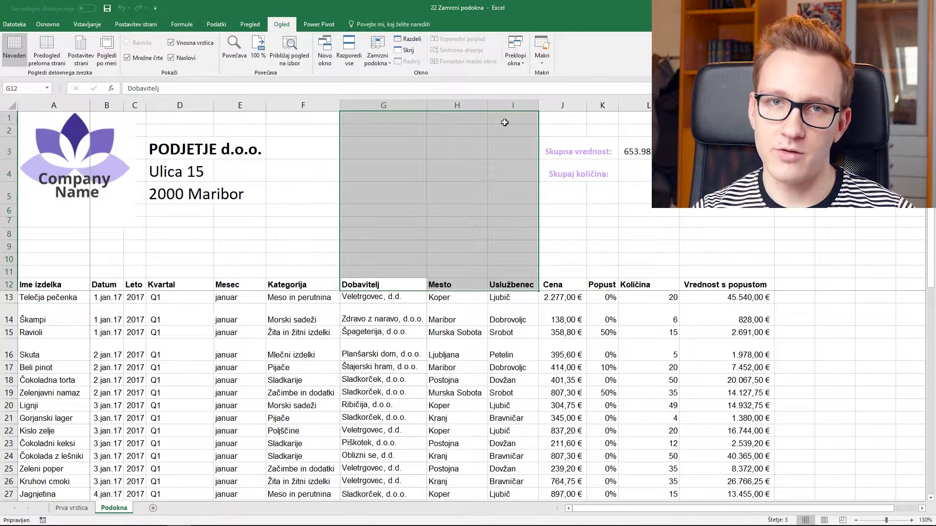
{"action": "left_click", "coordinate": [440, 380]}
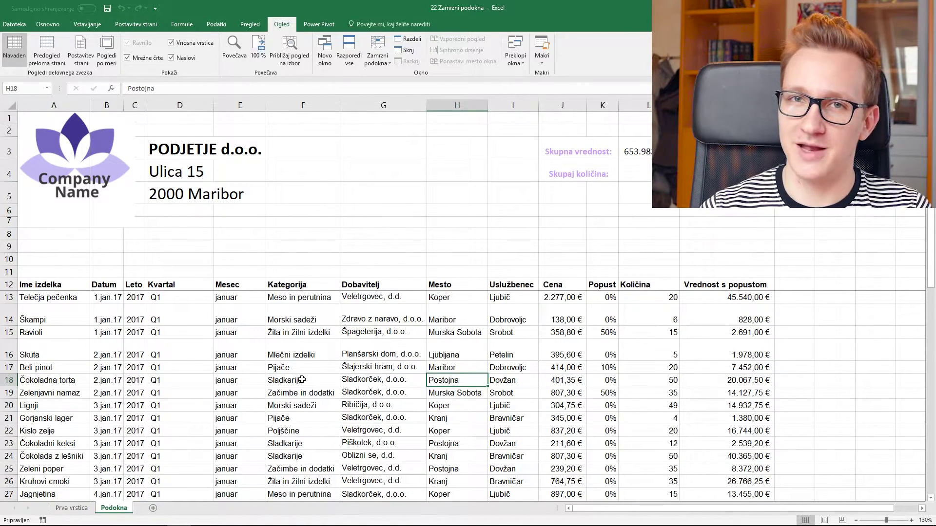
Step: On the Prva vrstica sheet, freeze panes at cell B2 to hold both the heading row and the Ime izdelka column
{"action": "left_click", "coordinate": [86, 512]}
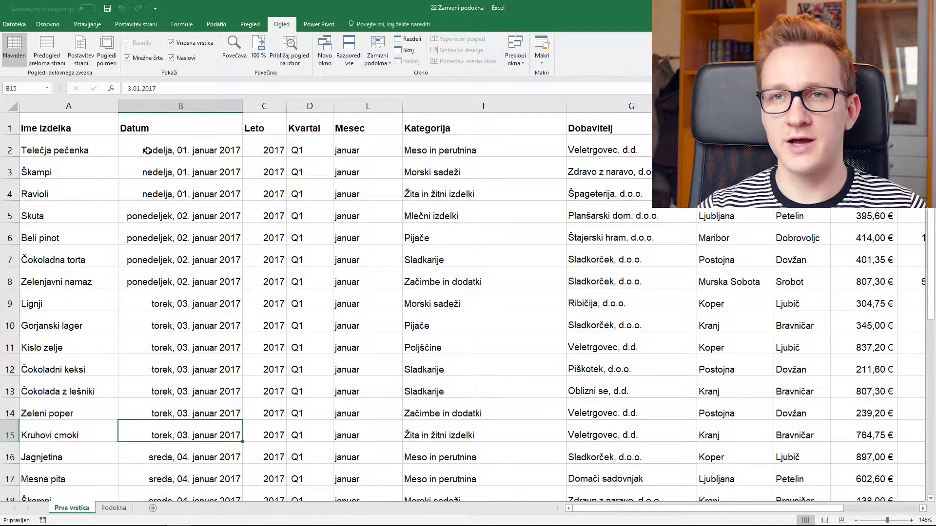
{"action": "mouse_move", "coordinate": [87, 121]}
{"action": "left_mouse_down"}
{"action": "mouse_move", "coordinate": [76, 349]}
{"action": "mouse_move", "coordinate": [76, 118]}
{"action": "mouse_move", "coordinate": [399, 122]}
{"action": "left_mouse_up"}
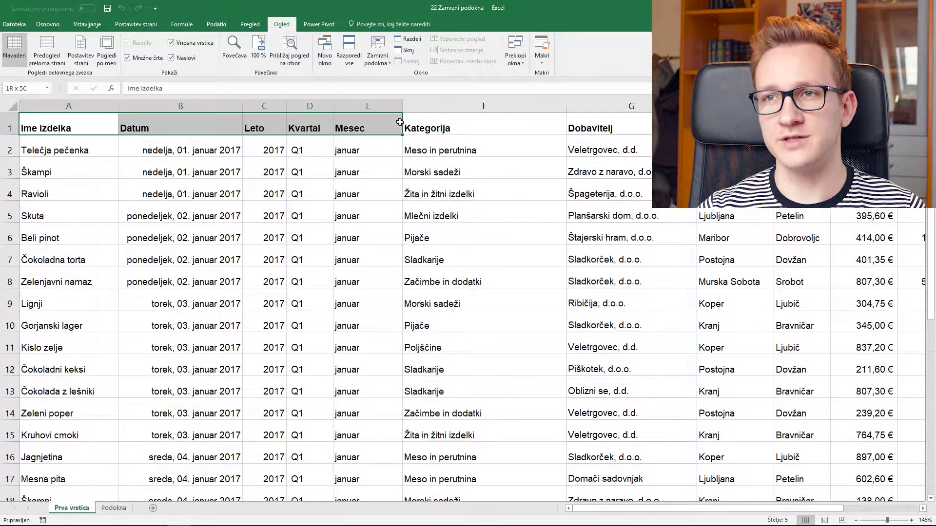
{"action": "left_click", "coordinate": [146, 148]}
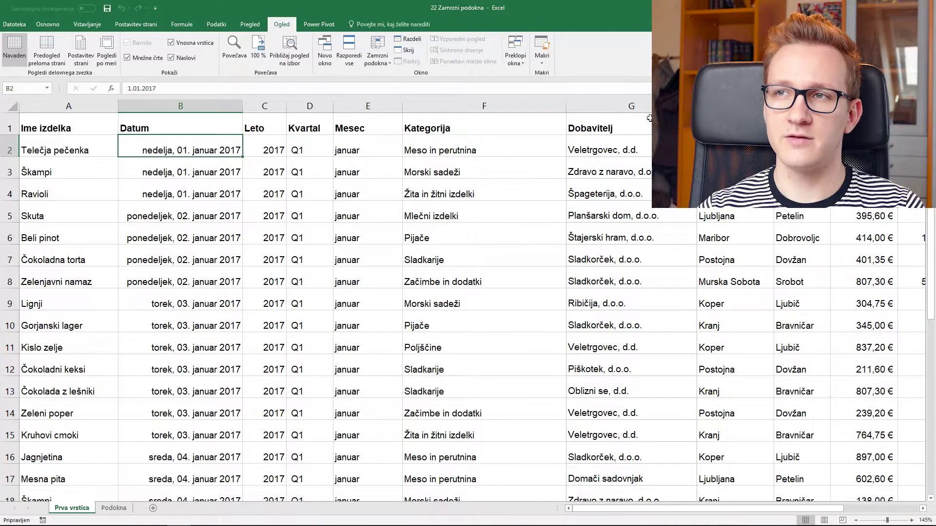
{"action": "left_click", "coordinate": [378, 61]}
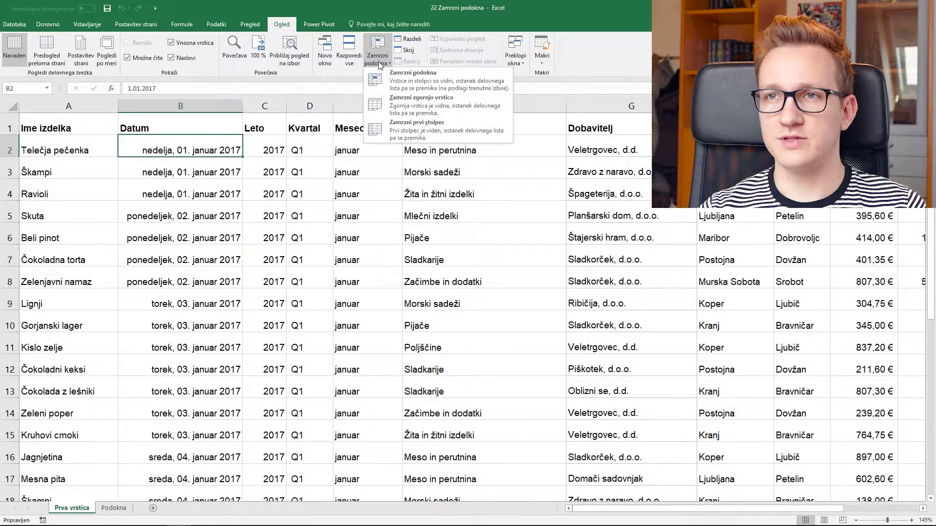
{"action": "left_click", "coordinate": [385, 87]}
Step: Check how the frozen heading row and Ime izdelka column of the Prva vrstica sheet behave across rows and columns
{"action": "scroll", "coordinate": [197, 212], "scroll_direction": "down", "scroll_amount": 3}
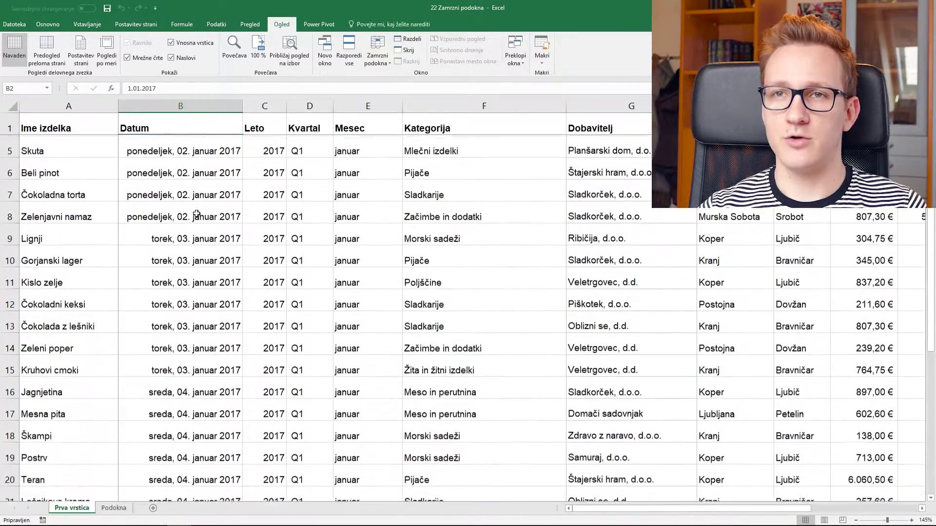
{"action": "scroll", "coordinate": [520, 397], "scroll_direction": "down", "scroll_amount": 1}
{"action": "left_click_drag", "start_coordinate": [607, 507], "coordinate": [635, 507]}
{"action": "scroll", "coordinate": [604, 387], "scroll_direction": "up", "scroll_amount": 3}
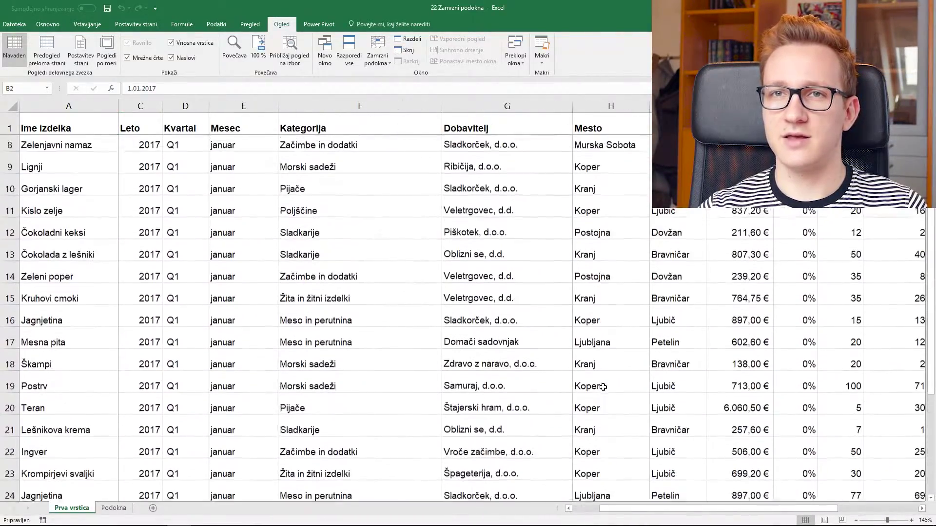